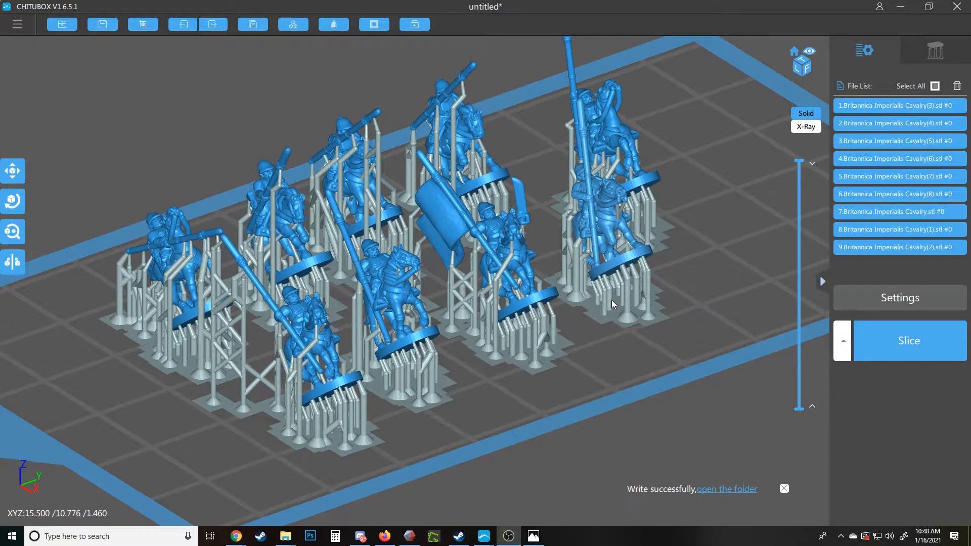
Examine the supported cavalry models on the build plate from several angles
scroll(691, 356, down, 1)
right_drag(691, 357, 622, 361)
scroll(497, 267, up, 3)
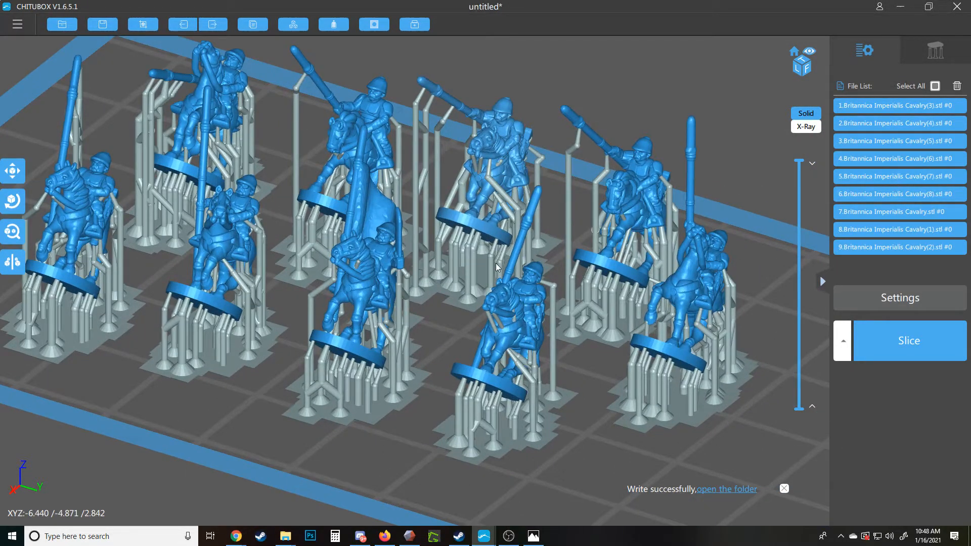
right_drag(497, 267, 467, 269)
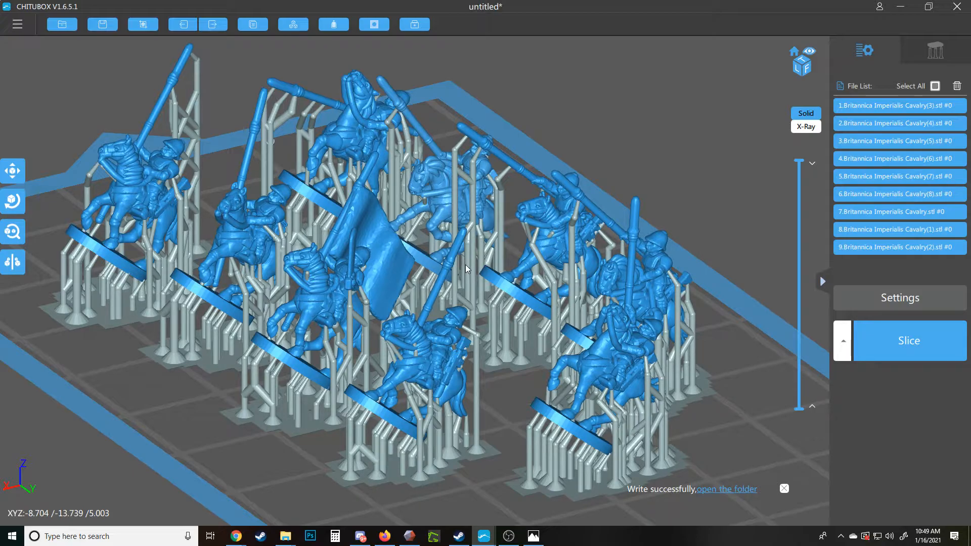
right_drag(466, 268, 610, 293)
scroll(610, 294, down, 2)
middle_drag(610, 294, 506, 301)
scroll(561, 298, up, 3)
right_drag(662, 298, 643, 310)
middle_drag(623, 311, 570, 297)
scroll(620, 294, down, 3)
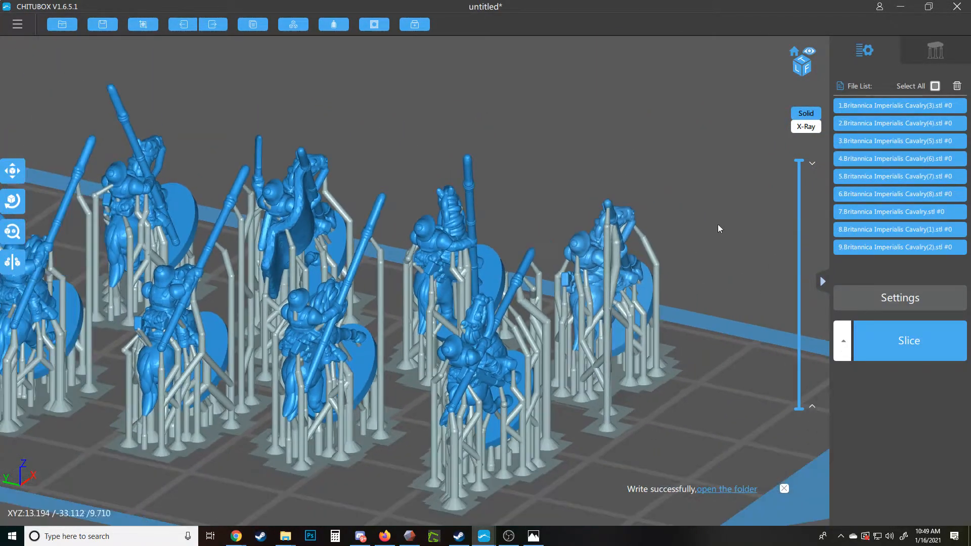
Open the support settings for the cavalry models
click(936, 89)
right_drag(690, 206, 601, 240)
middle_drag(544, 228, 668, 185)
right_drag(668, 185, 414, 387)
click(911, 56)
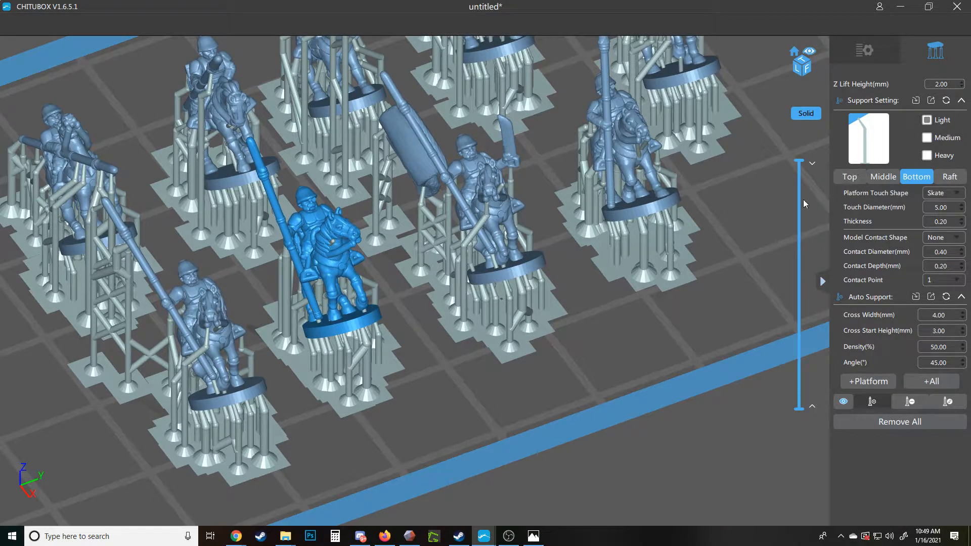
Select the corner lancer and examine the supports beneath its horse, base and lance up close
click(617, 177)
drag(784, 149, 766, 202)
drag(288, 350, 595, 229)
drag(482, 320, 515, 295)
drag(593, 381, 575, 399)
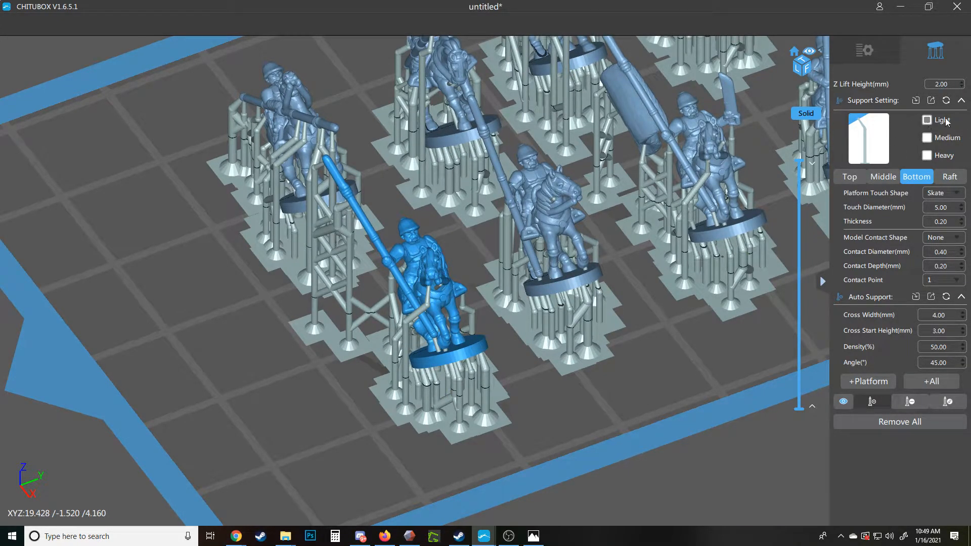
scroll(525, 390, up, 3)
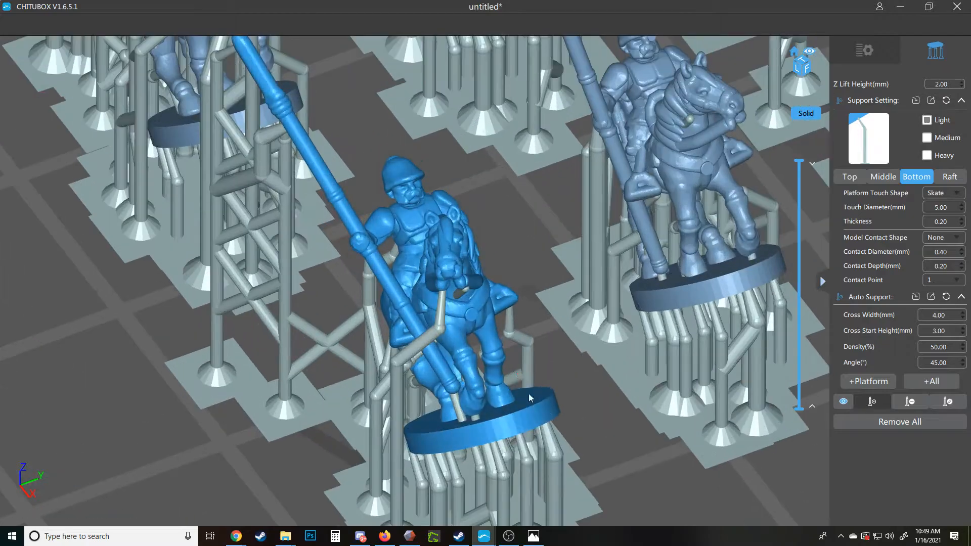
middle_drag(577, 496, 571, 381)
right_drag(571, 381, 439, 247)
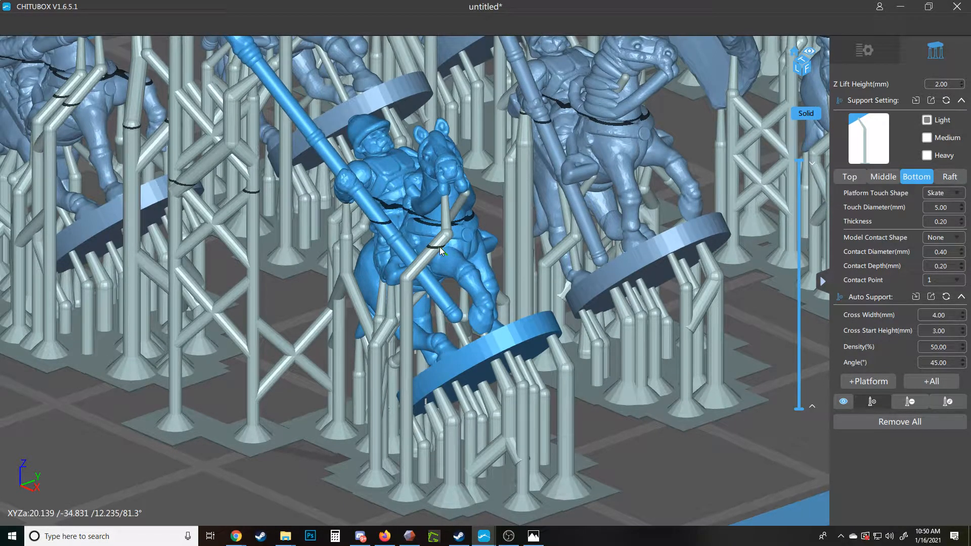
right_drag(440, 247, 394, 249)
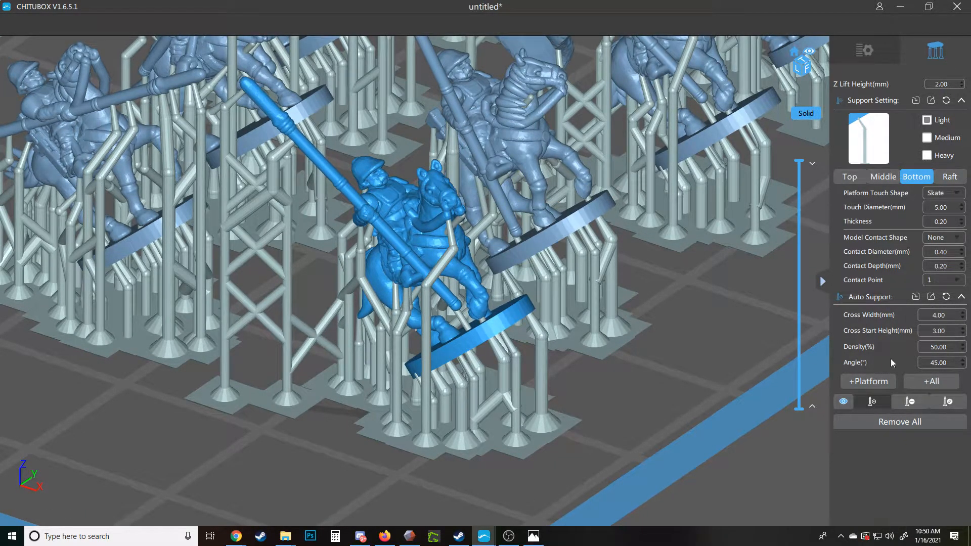
Compare the Medium preset's middle and top support values with the Light preset's top values
click(927, 138)
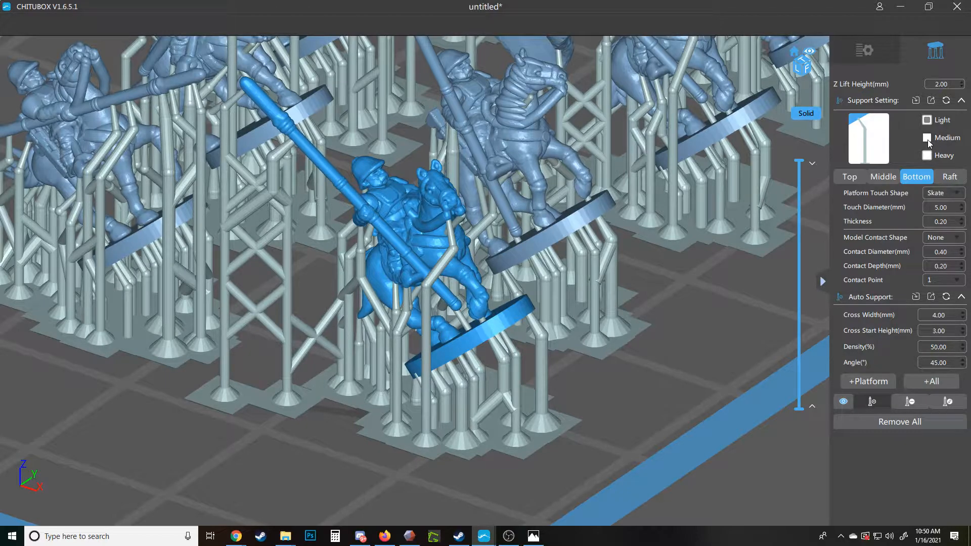
click(880, 177)
click(857, 176)
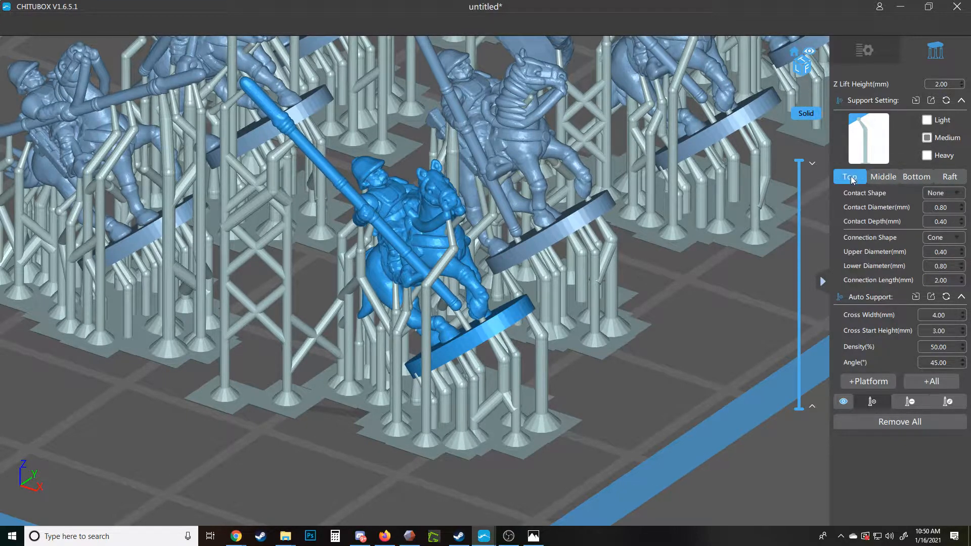
click(927, 120)
Examine the Light supports around the lancer's lance and tilted base, including from low angles, and compare them with the neighbouring cavalry models
right_drag(350, 215, 389, 172)
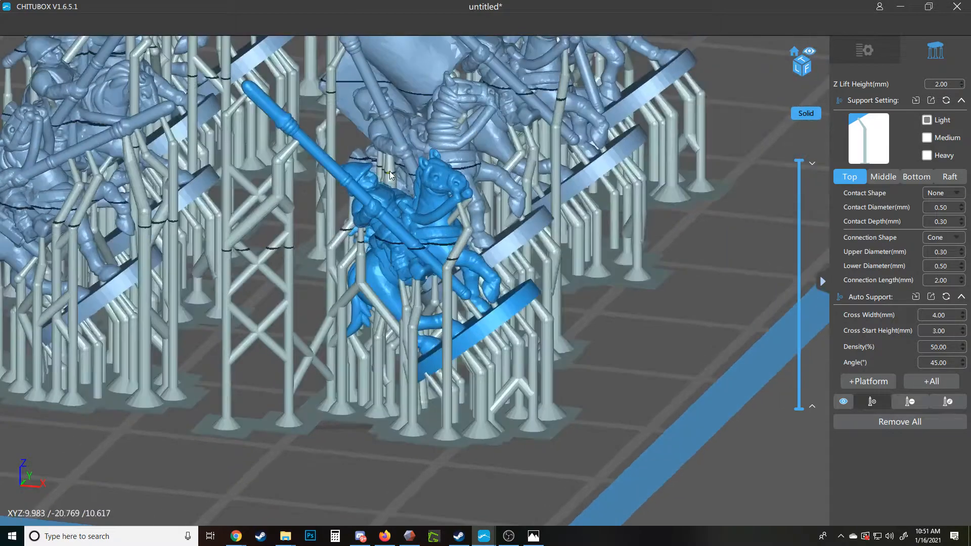
click(486, 259)
right_drag(482, 238, 329, 278)
middle_drag(328, 278, 411, 293)
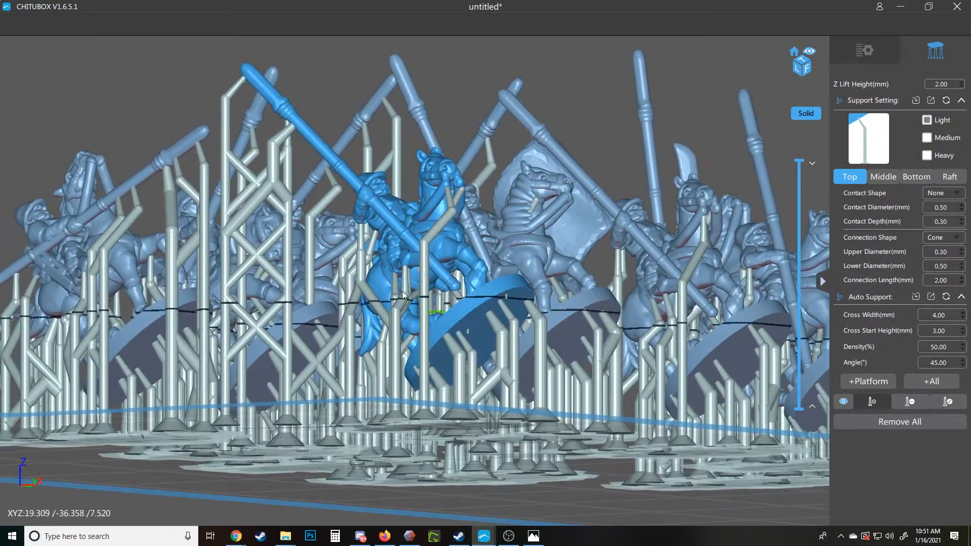
right_drag(419, 275, 323, 212)
middle_drag(324, 213, 322, 169)
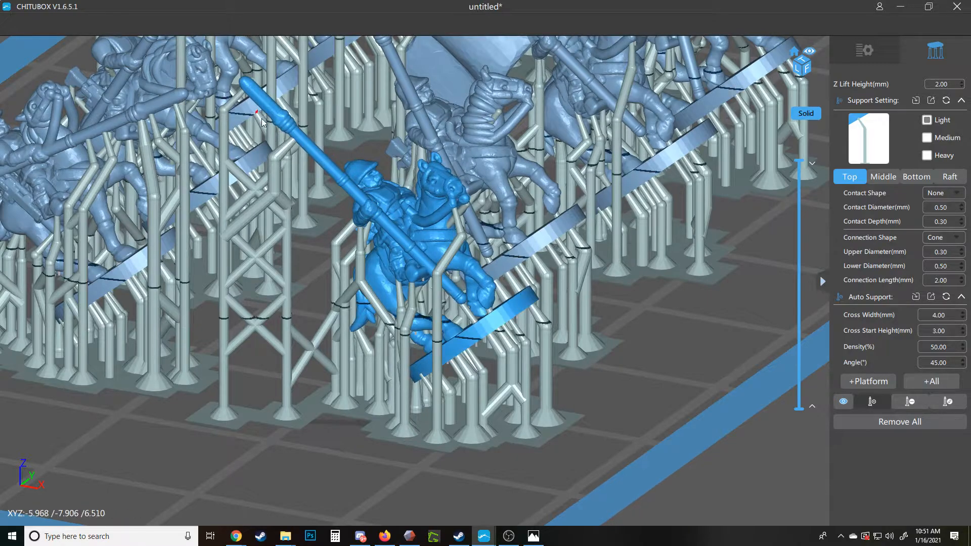
right_drag(473, 312, 417, 268)
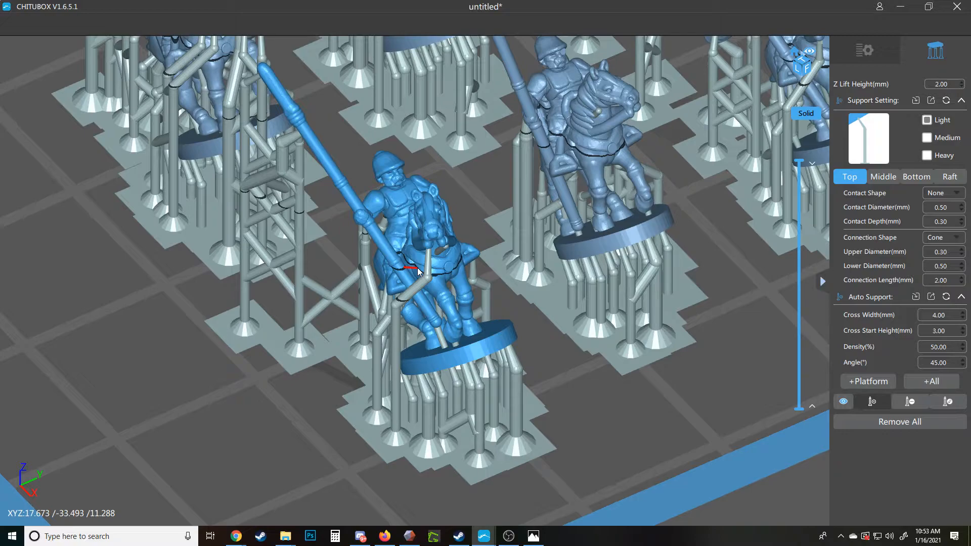
scroll(417, 268, down, 3)
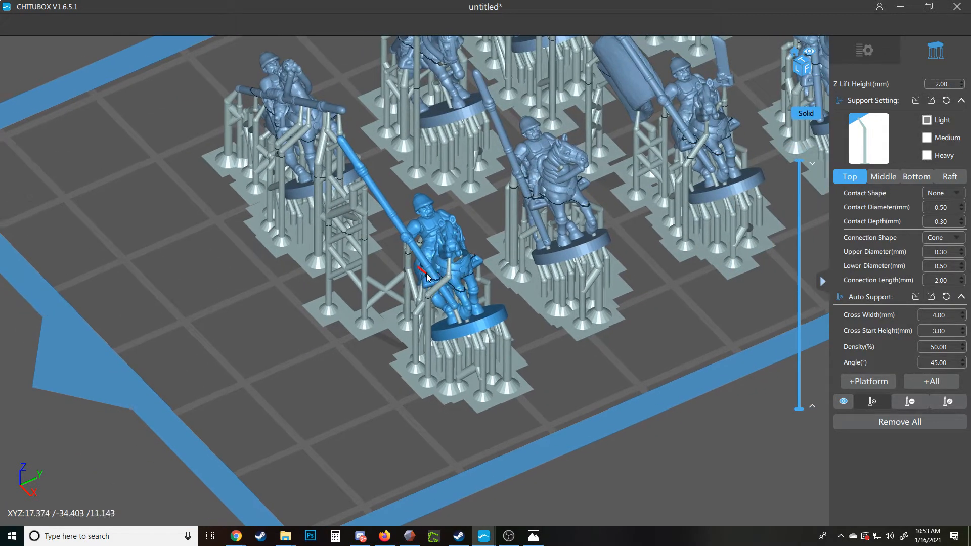
right_drag(447, 281, 473, 284)
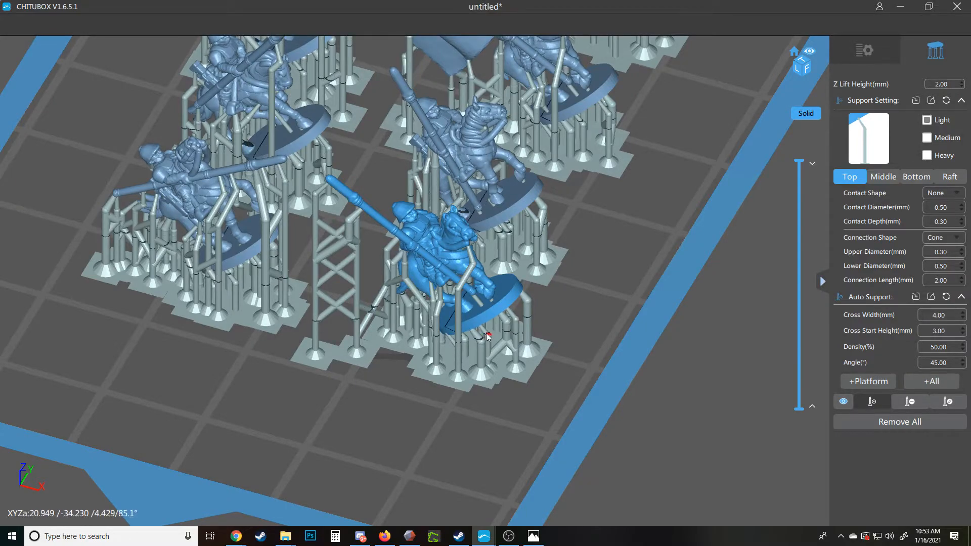
right_drag(473, 334, 462, 329)
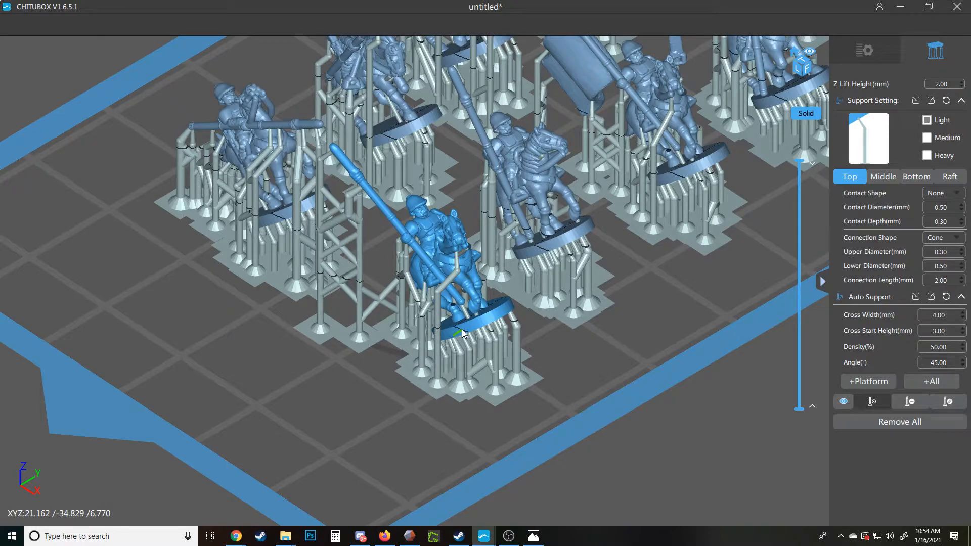
middle_drag(658, 278, 473, 354)
drag(441, 213, 586, 334)
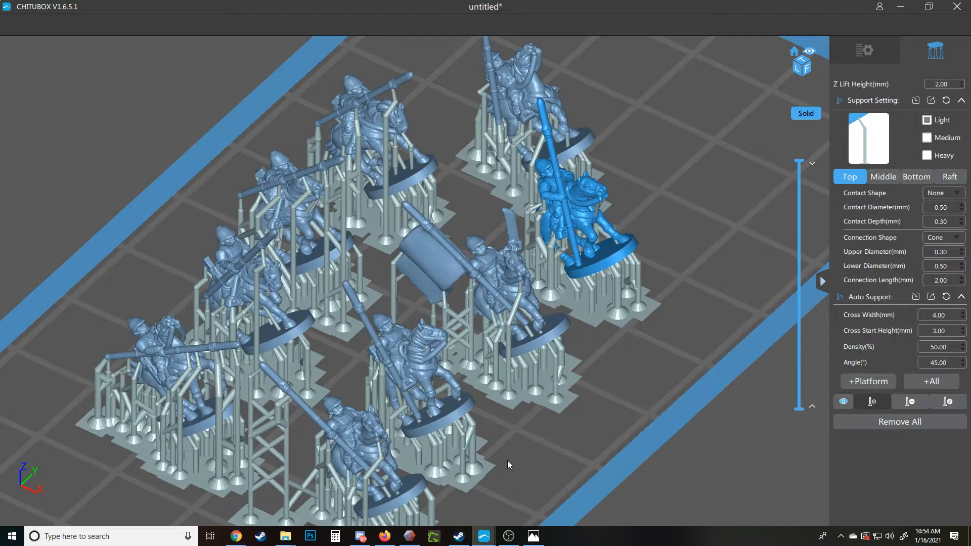
Switch to the other CHITUBOX window with the infantry model and rotate the model 33° about the X axis
mouse_move(484, 537)
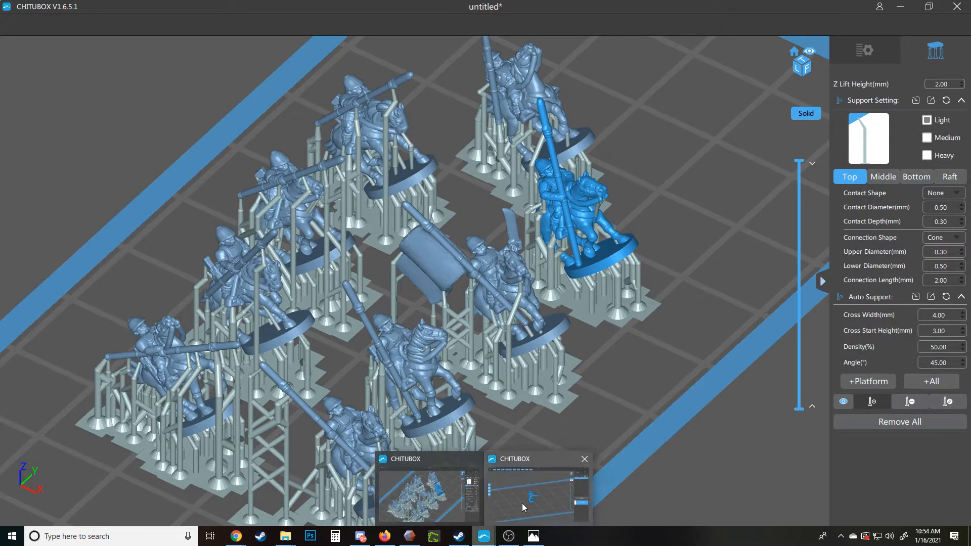
click(523, 504)
scroll(520, 364, up, 3)
drag(622, 349, 607, 328)
click(13, 201)
drag(476, 271, 435, 276)
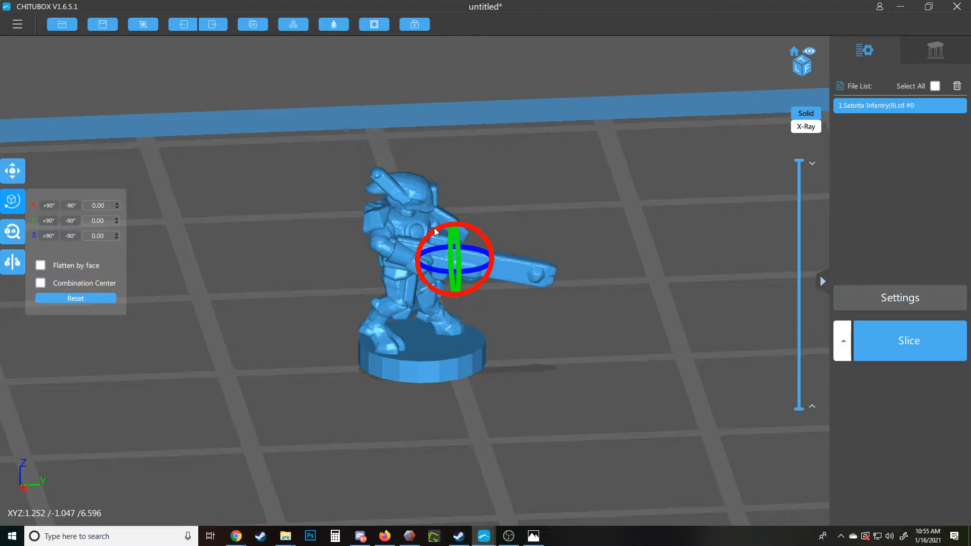
drag(438, 226, 438, 249)
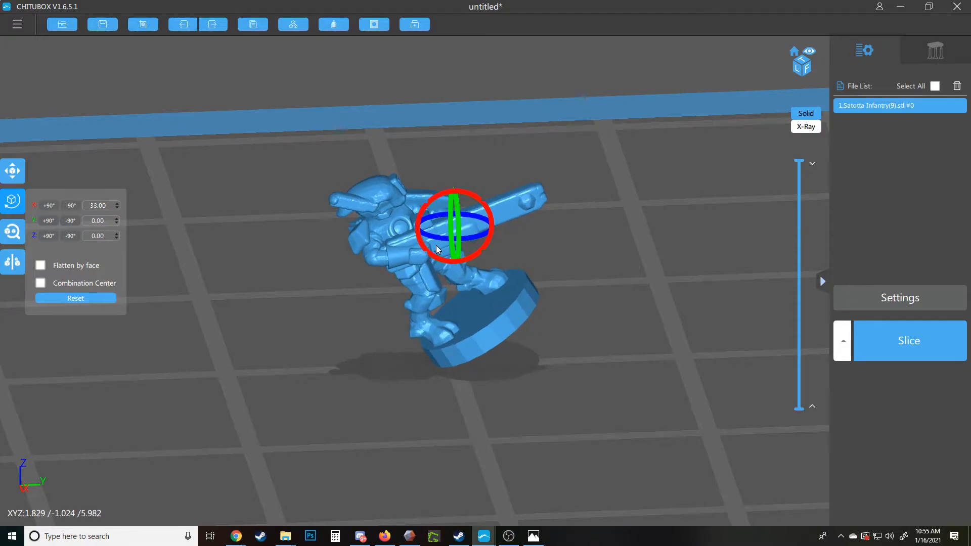
click(552, 255)
Review the tilted infantry model and automatically generate Light supports across all of it
mouse_move(552, 255)
mouse_down()
mouse_move(513, 269)
mouse_move(558, 265)
mouse_move(375, 242)
mouse_move(429, 215)
mouse_move(453, 185)
mouse_move(470, 186)
mouse_move(470, 163)
mouse_move(563, 242)
mouse_move(499, 276)
mouse_move(557, 260)
mouse_move(523, 276)
mouse_move(558, 283)
mouse_move(452, 311)
mouse_move(468, 315)
mouse_move(450, 314)
mouse_move(448, 298)
mouse_up()
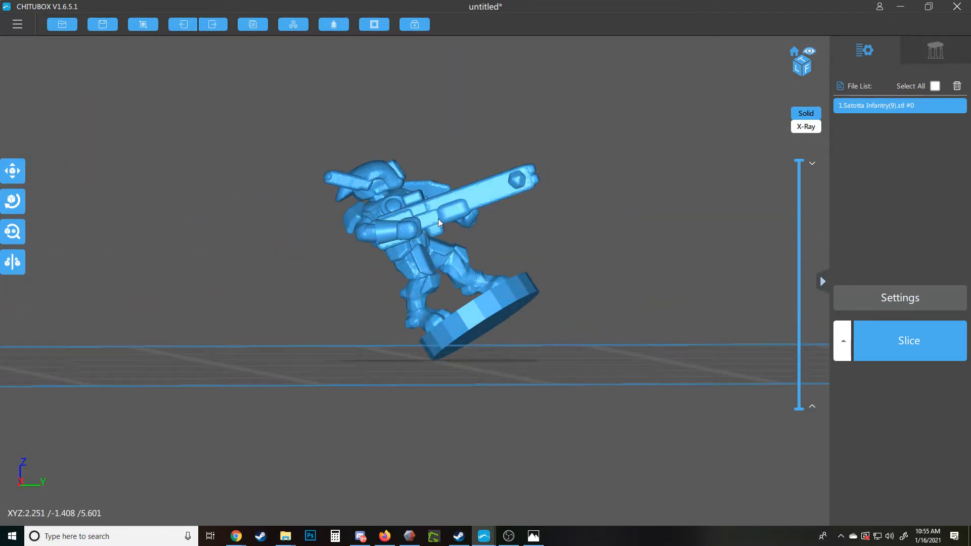
drag(541, 168, 480, 208)
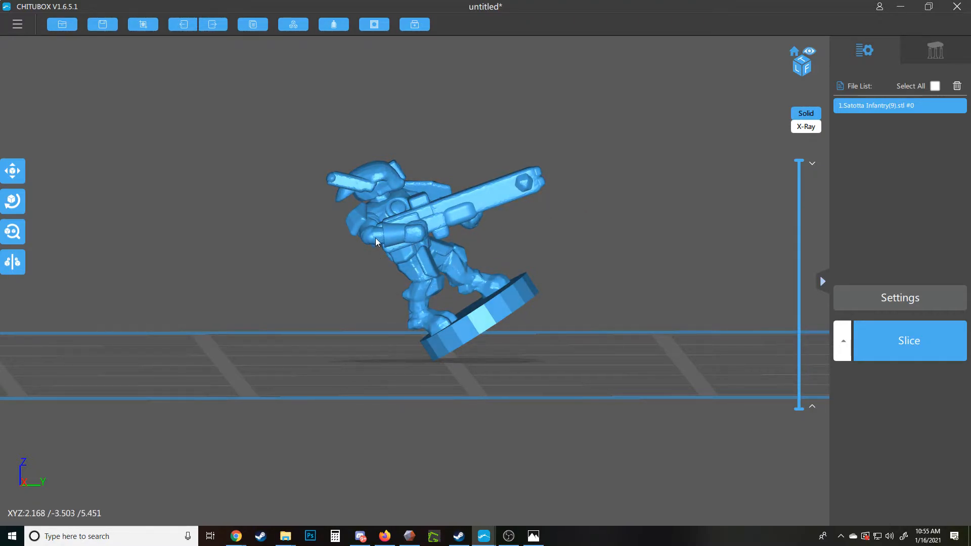
drag(579, 236, 465, 238)
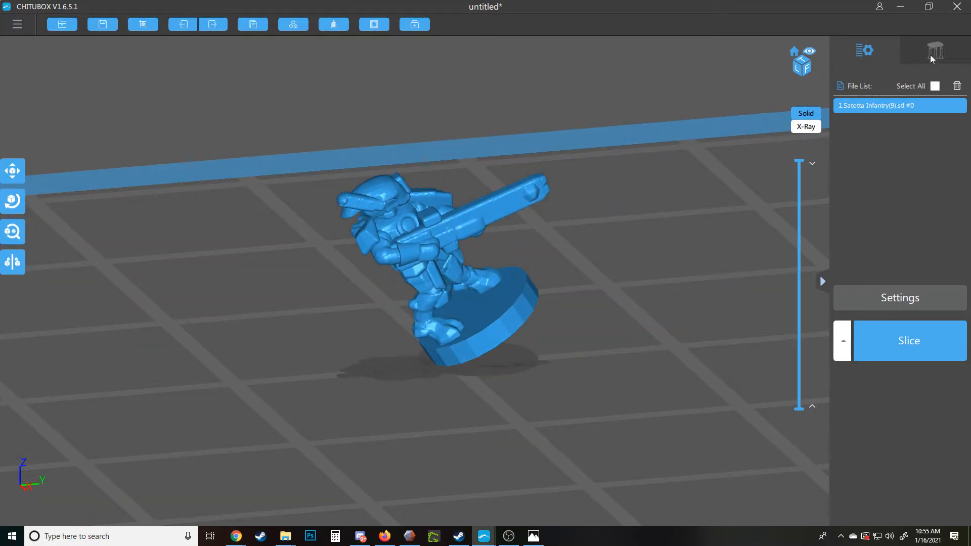
drag(588, 217, 250, 336)
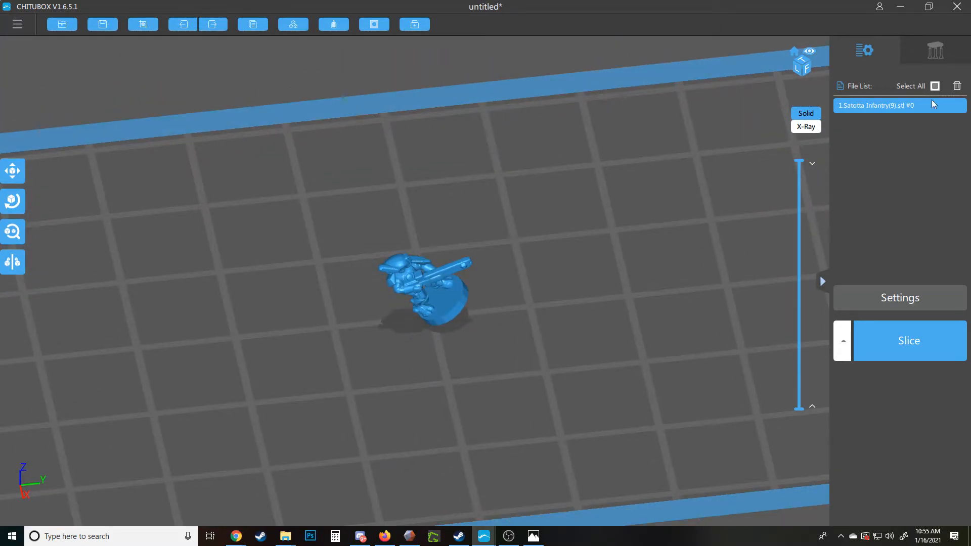
click(937, 56)
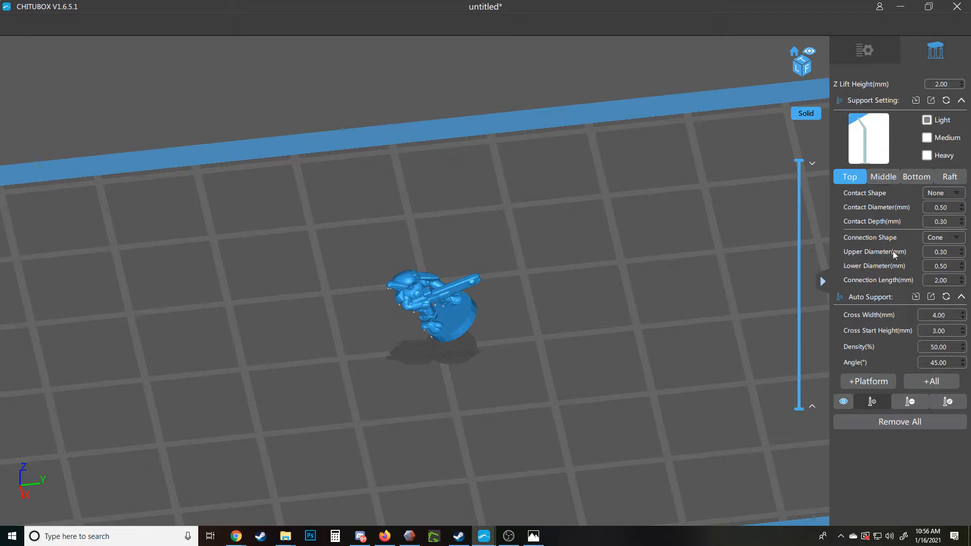
click(887, 180)
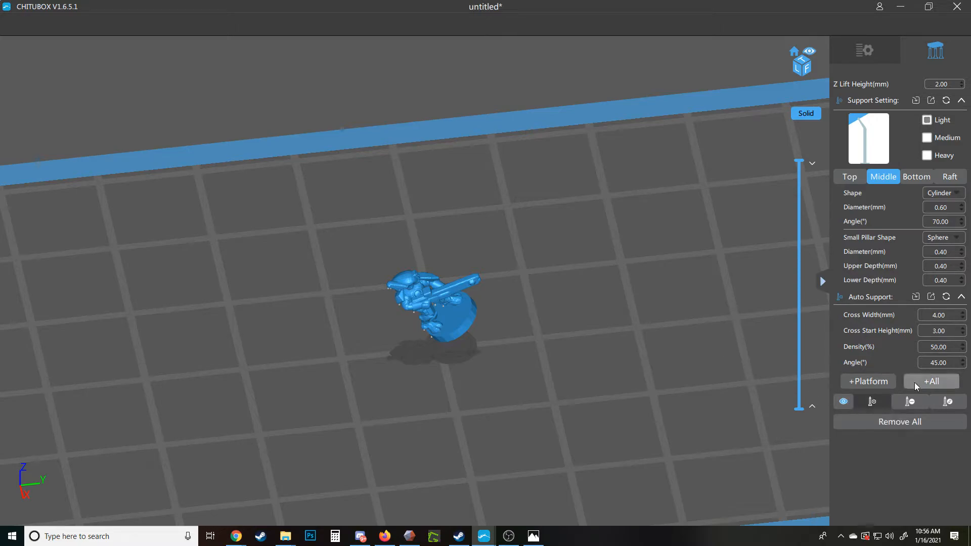
scroll(492, 331, up, 6)
right_drag(609, 353, 611, 327)
scroll(377, 323, up, 3)
right_drag(376, 324, 598, 248)
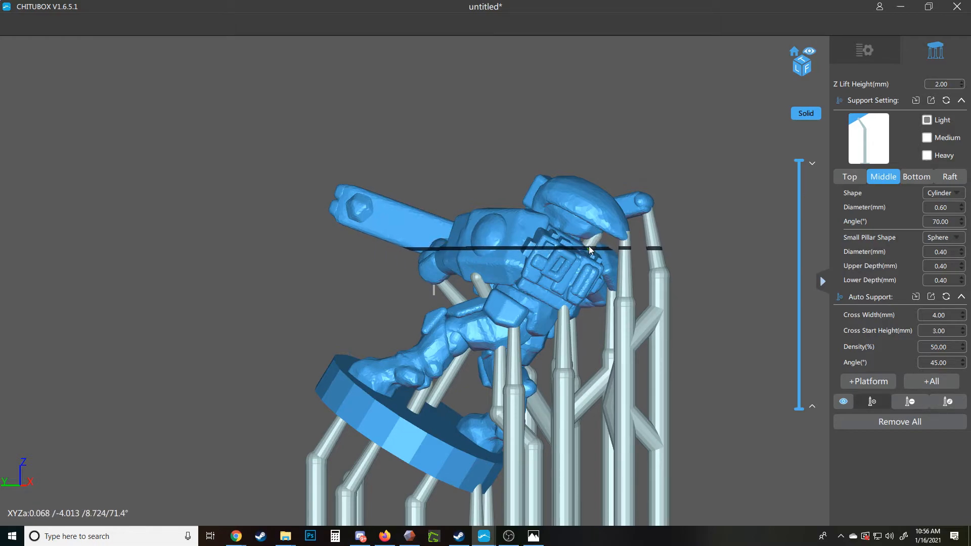
Inspect the supports under the infantry model's helmet and edit the small support between its helmet and chest
right_drag(594, 257, 468, 262)
right_drag(371, 244, 569, 241)
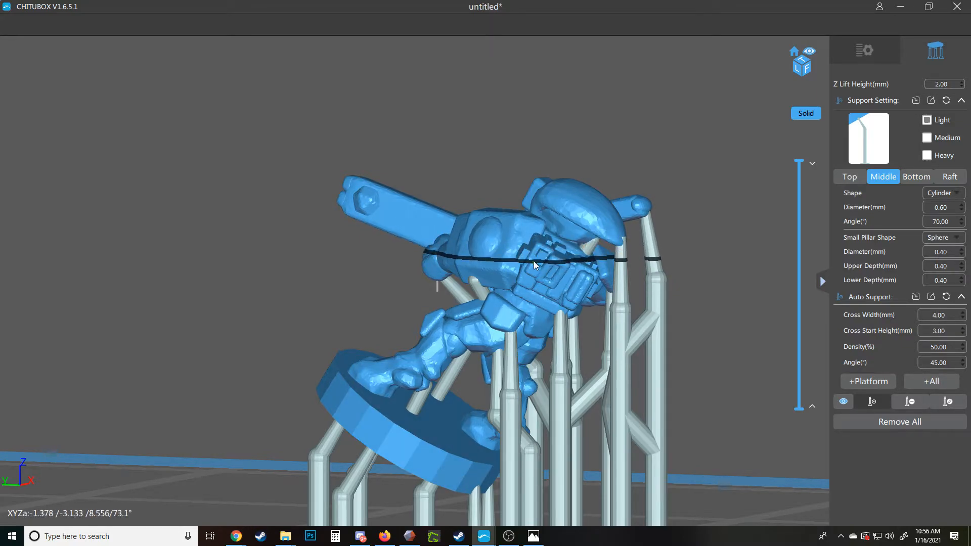
right_drag(575, 258, 589, 250)
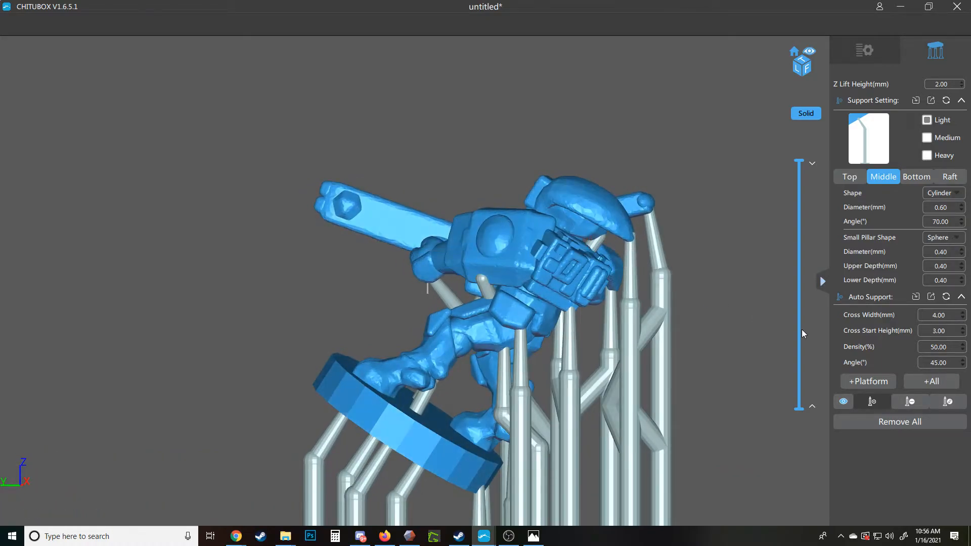
click(948, 402)
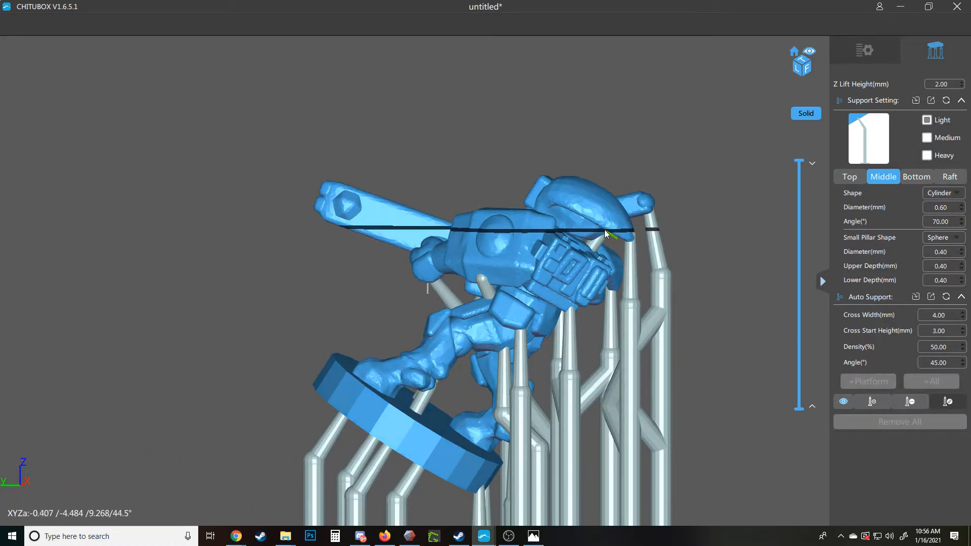
right_drag(597, 245, 378, 258)
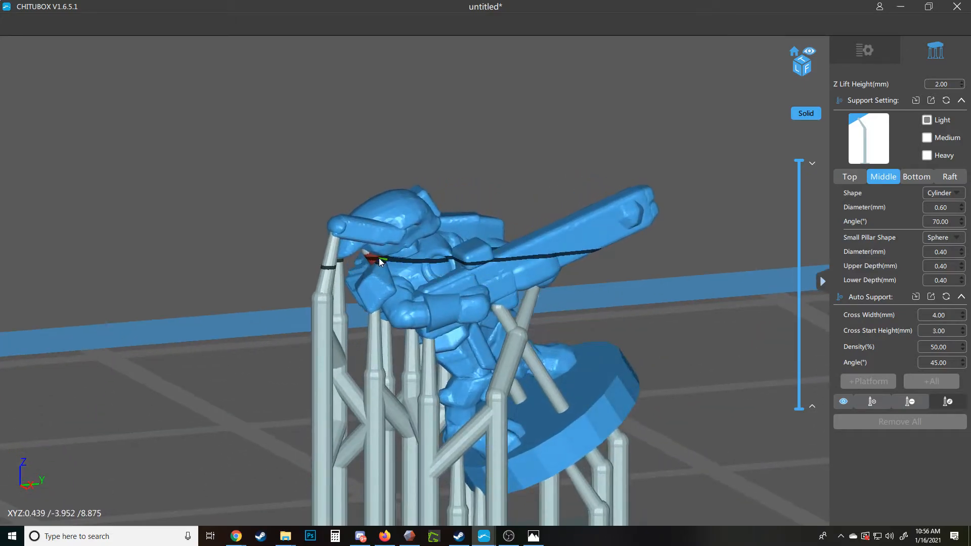
drag(352, 281, 372, 281)
right_drag(372, 281, 587, 283)
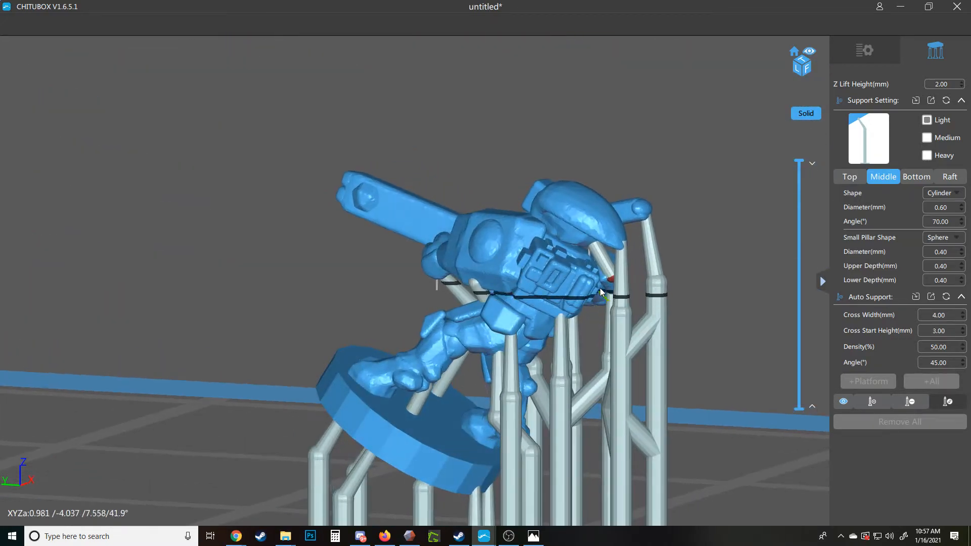
right_drag(589, 211, 384, 429)
right_drag(429, 350, 421, 373)
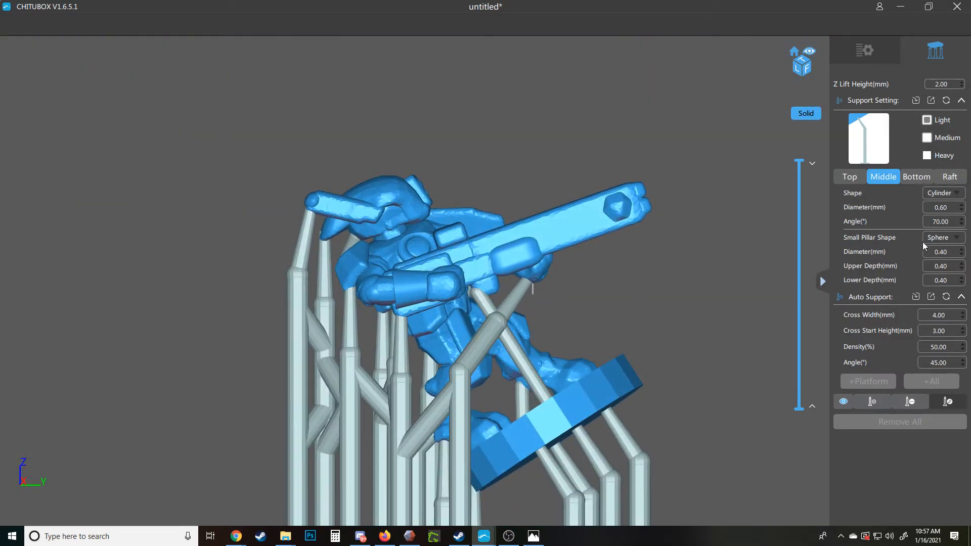
Add Light supports beneath the infantry model's rifle and check them from below and behind
click(873, 401)
right_drag(675, 361, 535, 262)
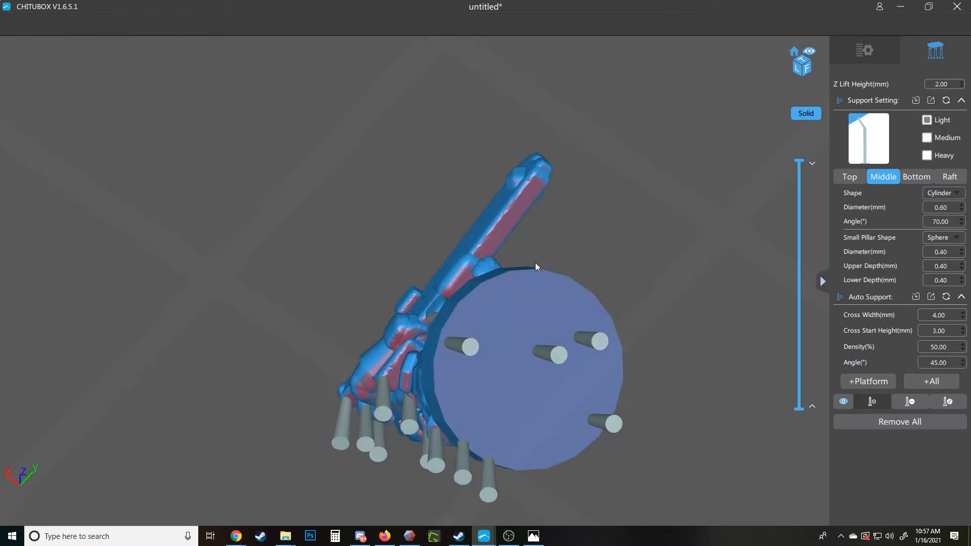
right_drag(535, 190, 581, 335)
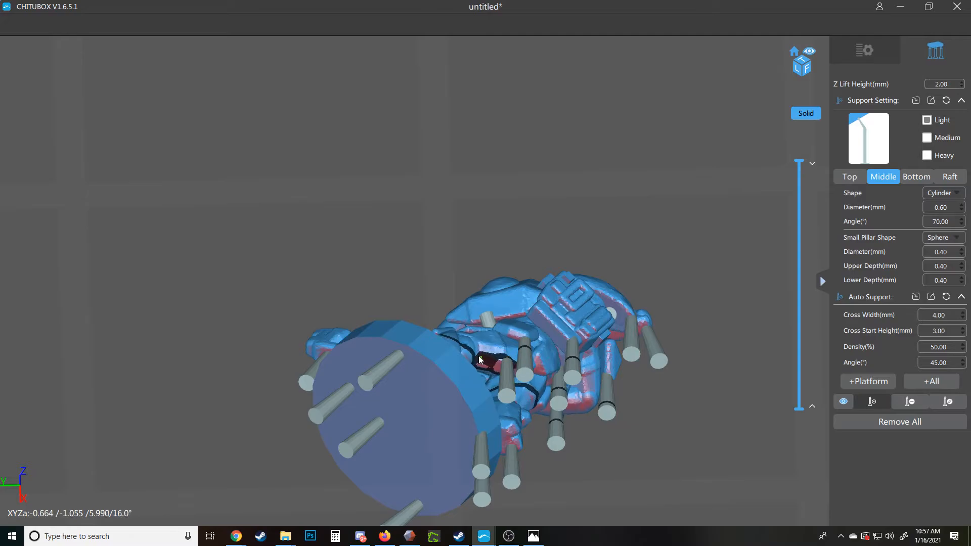
right_drag(486, 359, 532, 282)
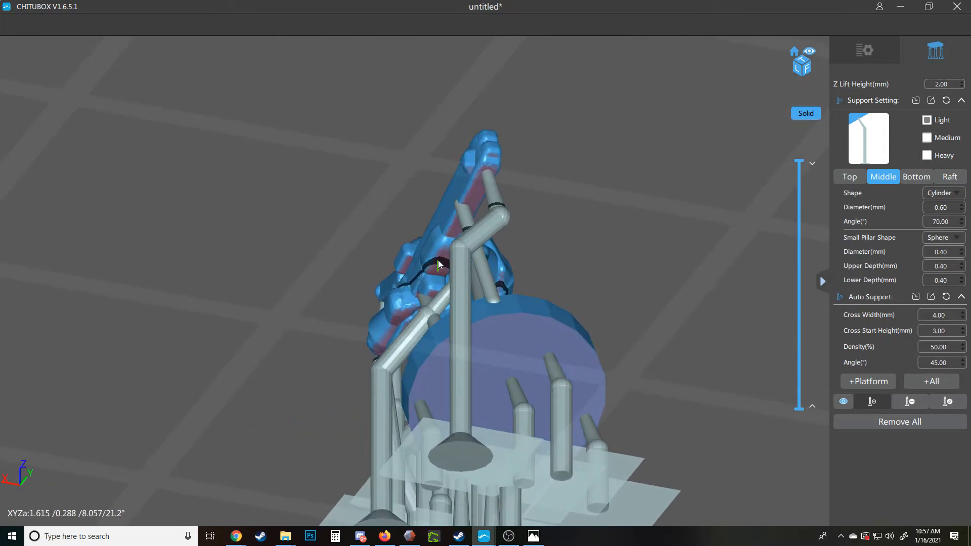
right_drag(436, 256, 831, 256)
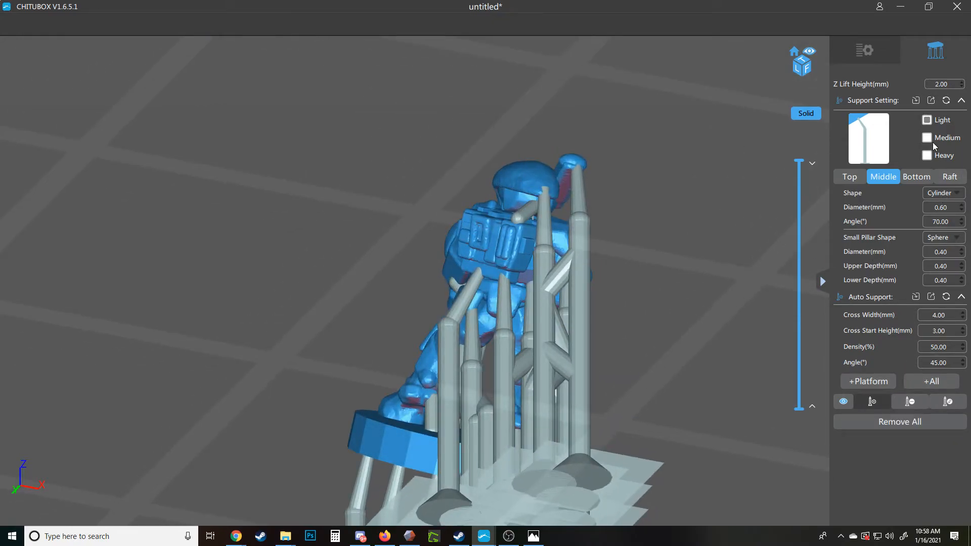
Place Medium supports along the lower edge and across the underside of the infantry model's round base
right_drag(589, 326, 515, 305)
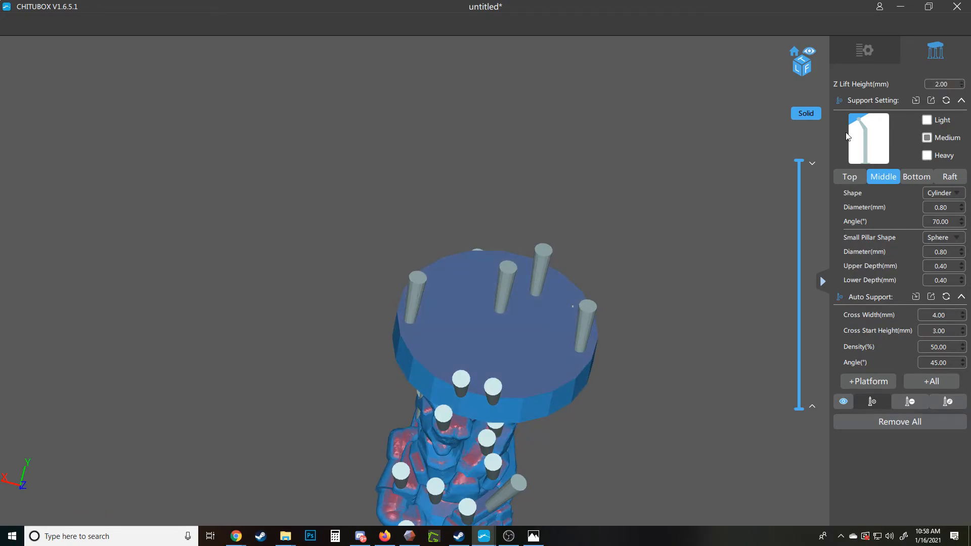
right_drag(565, 237, 495, 433)
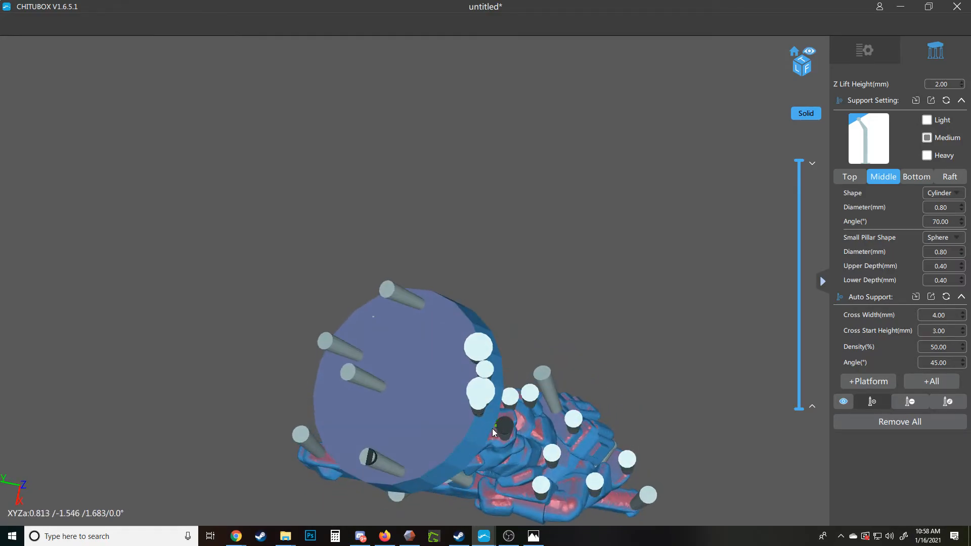
click(466, 433)
click(398, 425)
click(445, 348)
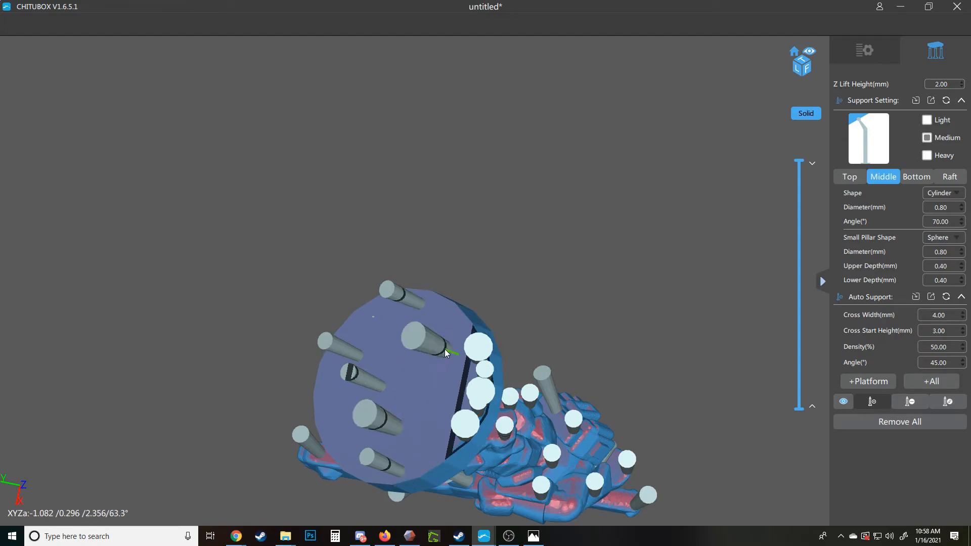
click(387, 345)
click(449, 375)
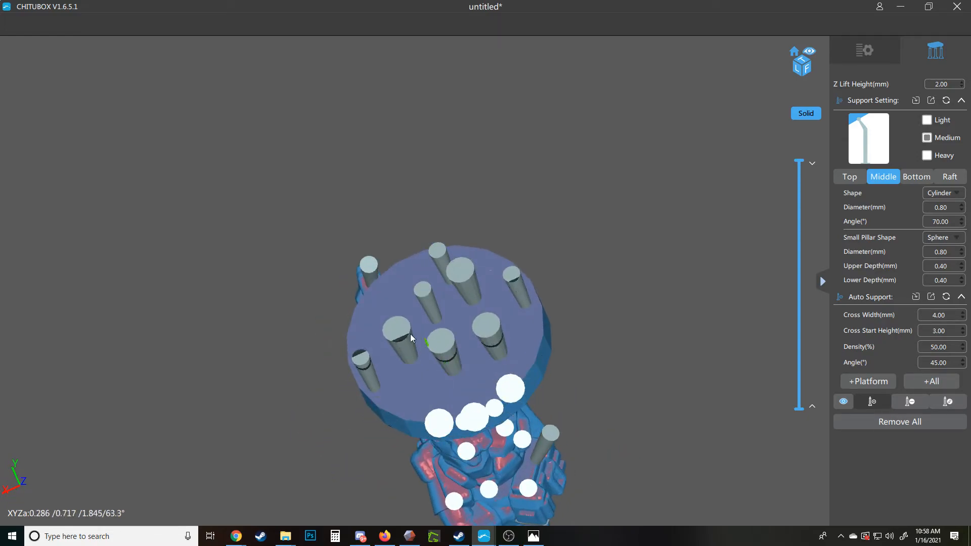
click(375, 316)
Review the supports around the infantry model's base, legs and backpack from several sides, and set the support preset back to Light
right_drag(460, 328, 445, 393)
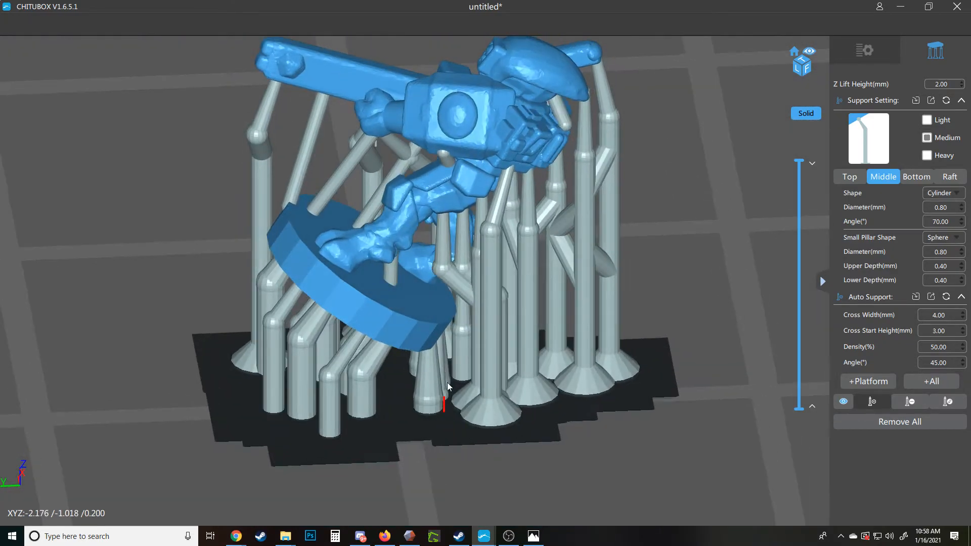
middle_drag(477, 348, 476, 420)
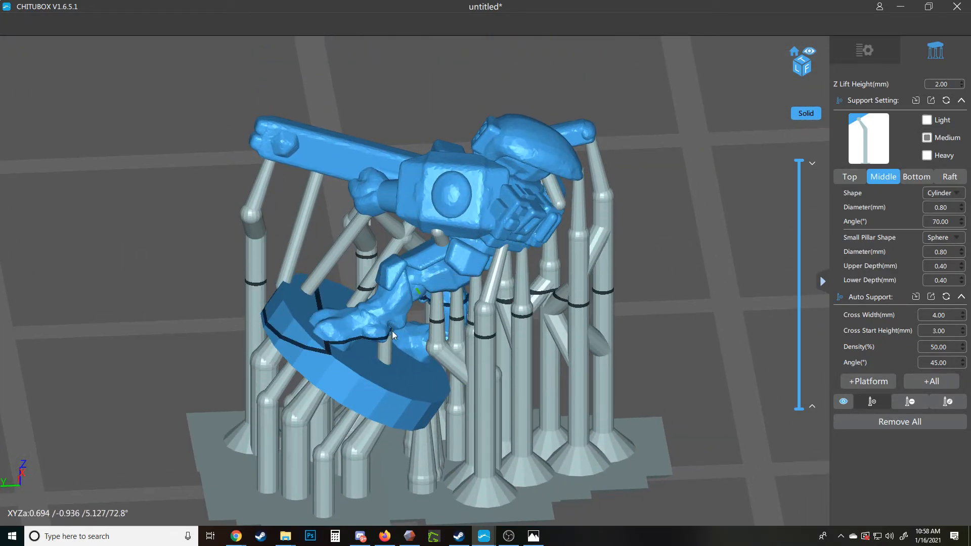
right_drag(505, 316, 522, 255)
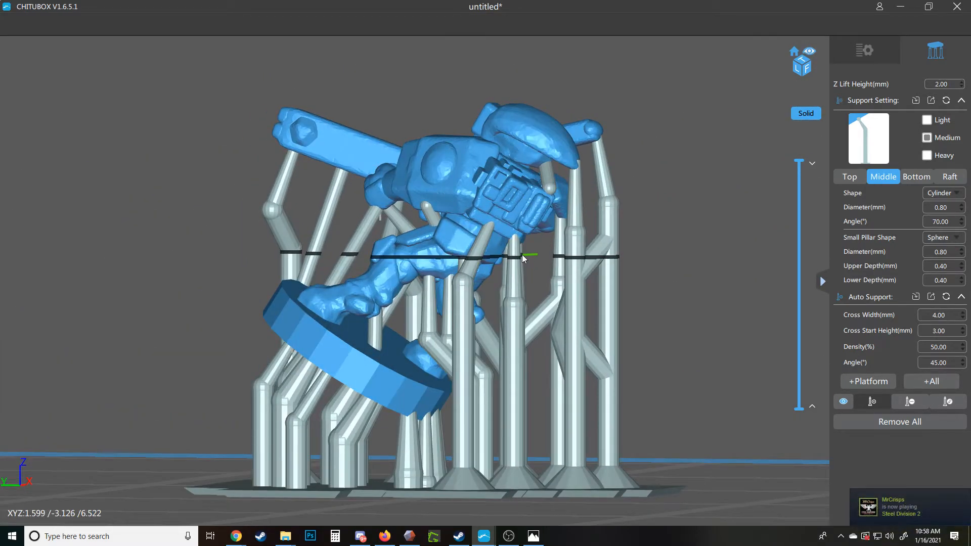
right_drag(313, 263, 375, 278)
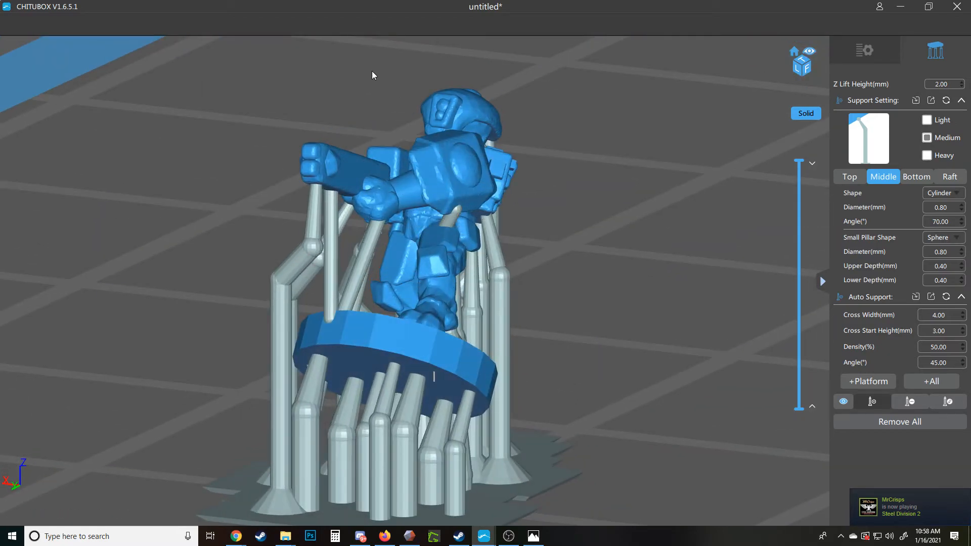
right_drag(430, 230, 390, 383)
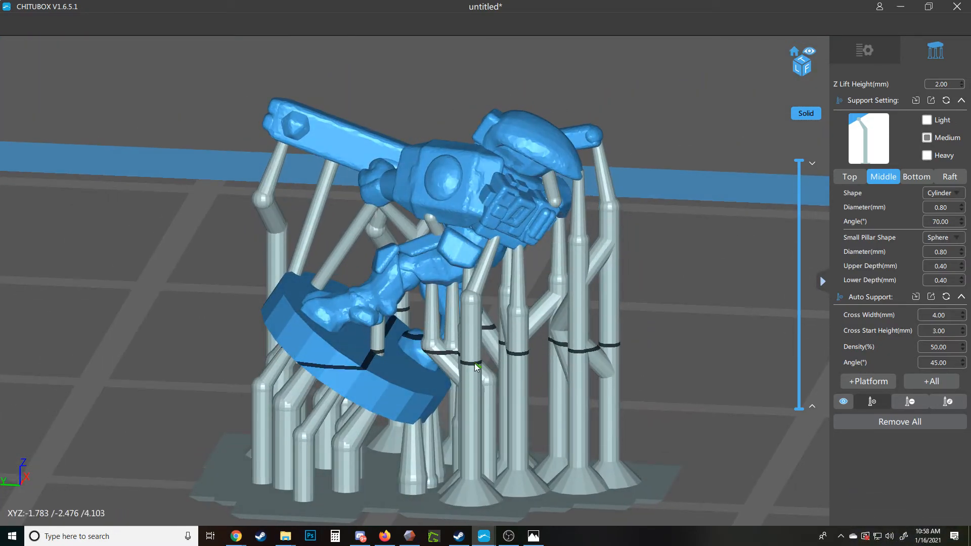
right_drag(470, 380, 479, 358)
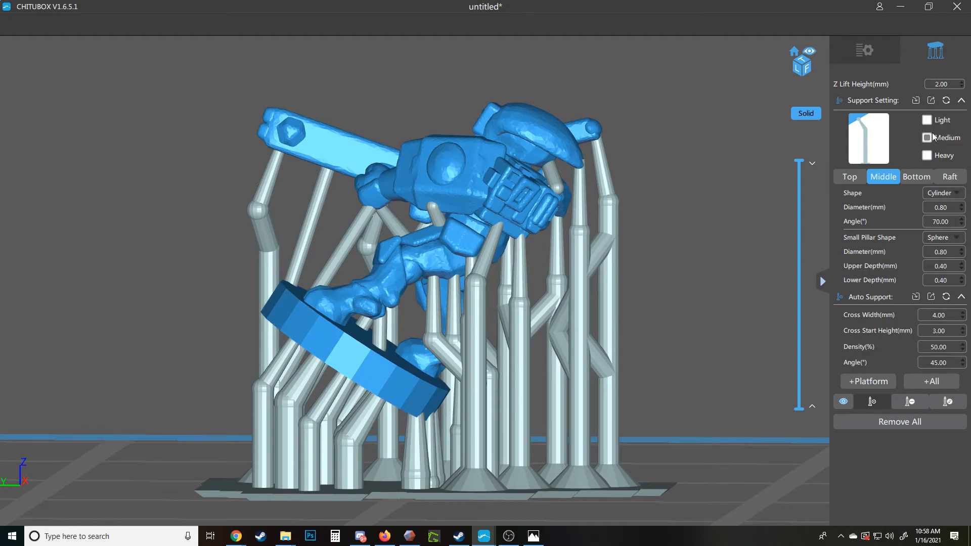
click(942, 122)
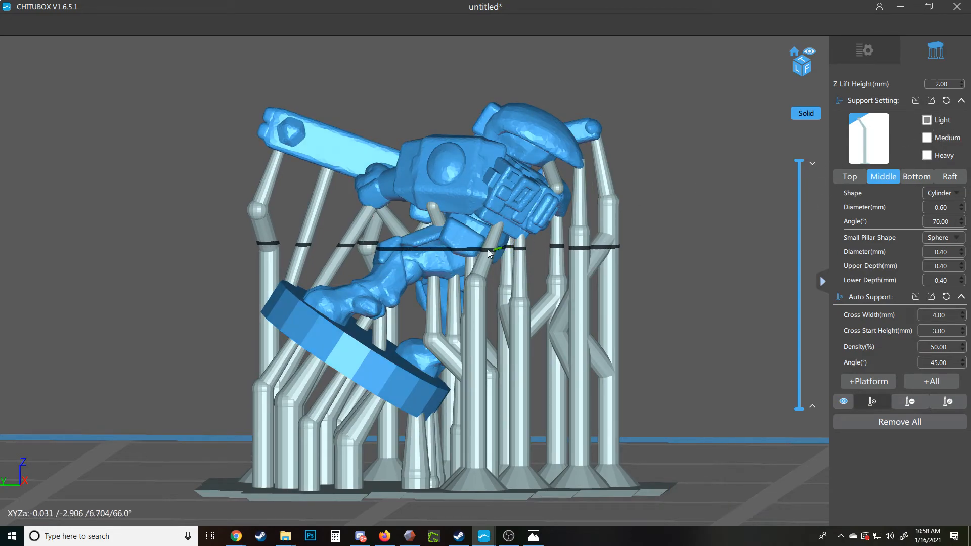
right_drag(514, 253, 461, 219)
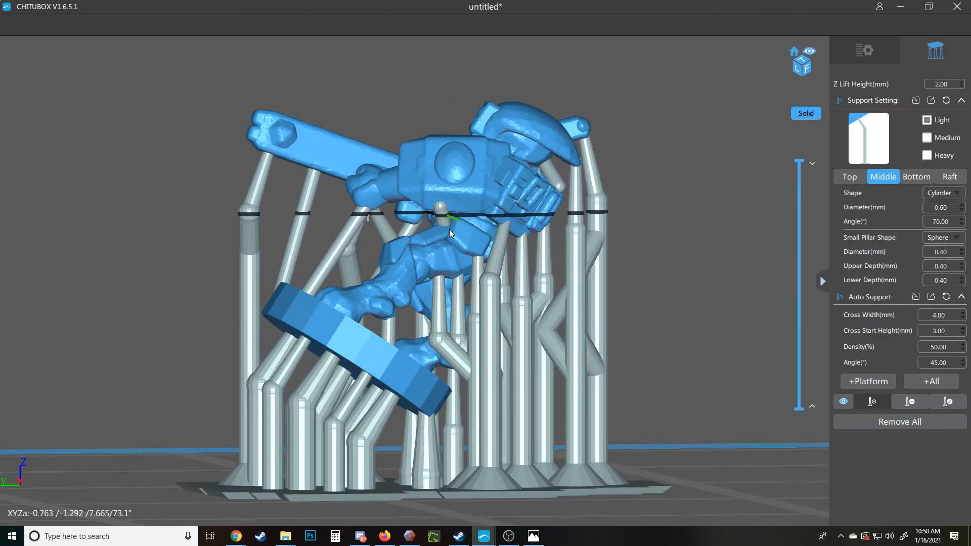
right_drag(444, 213, 470, 274)
Switch to the CHITUBOX window with the cavalry models and review the Light preset's top, middle and bottom support settings
mouse_move(484, 535)
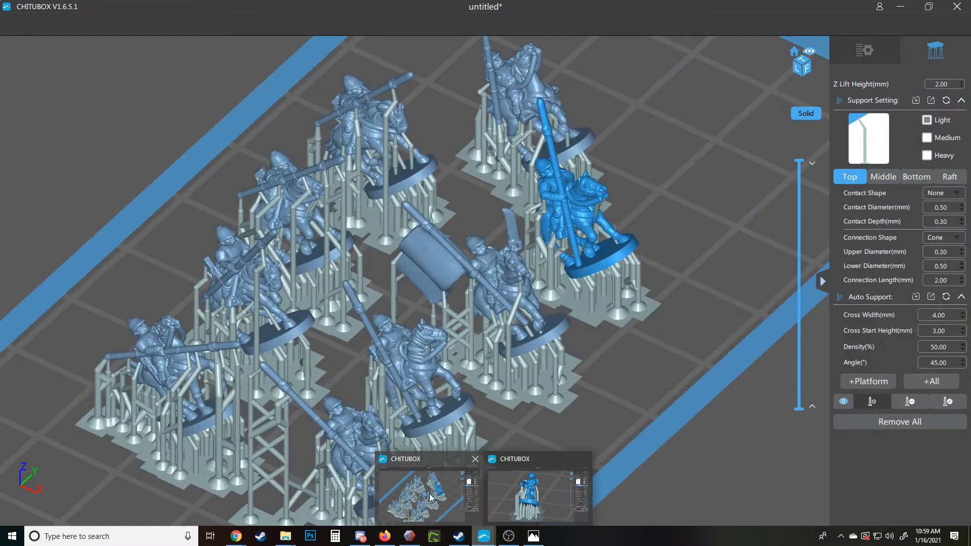
click(430, 494)
scroll(561, 316, up, 5)
right_drag(565, 312, 618, 288)
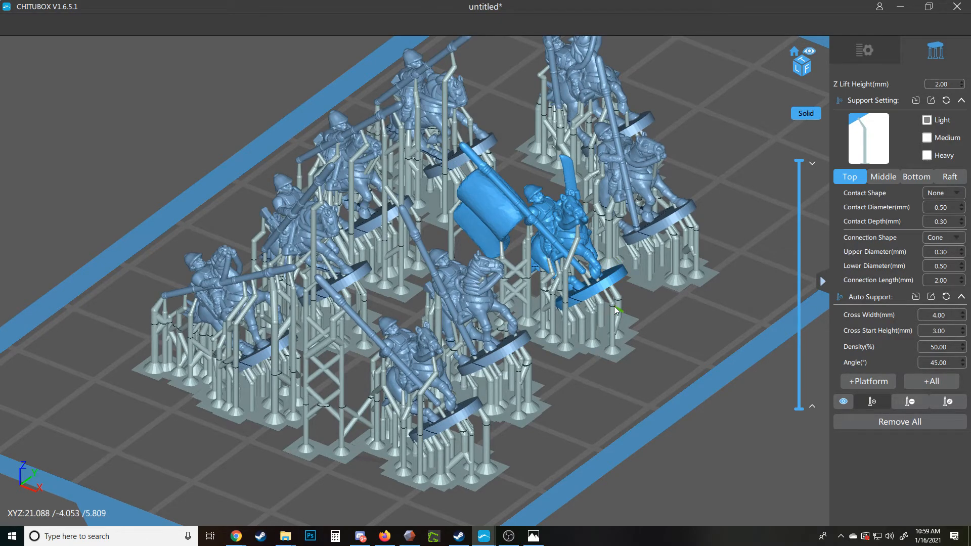
click(882, 177)
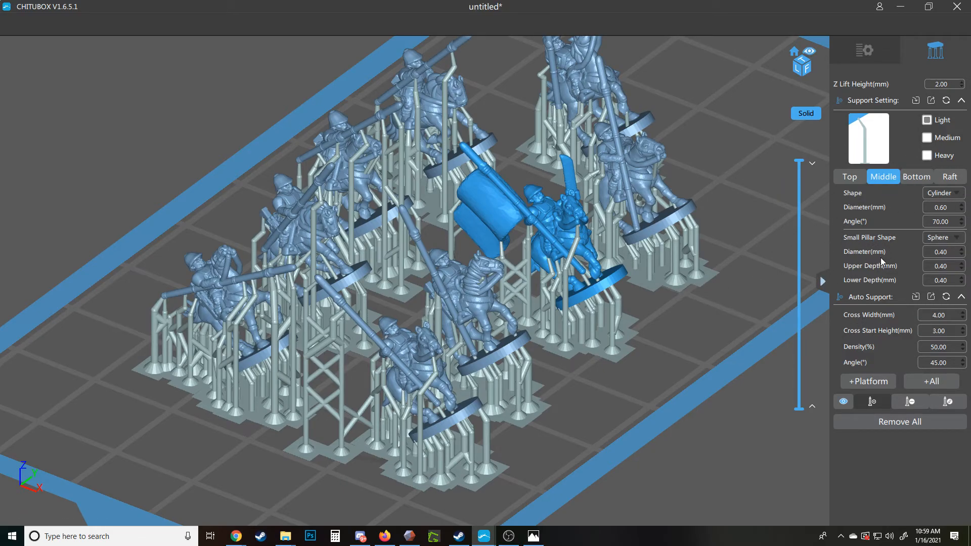
click(854, 177)
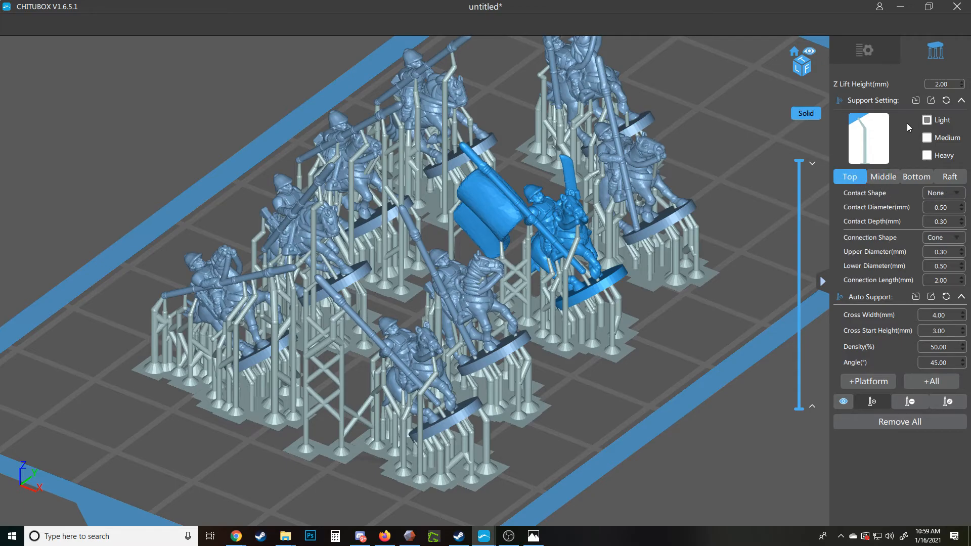
click(916, 176)
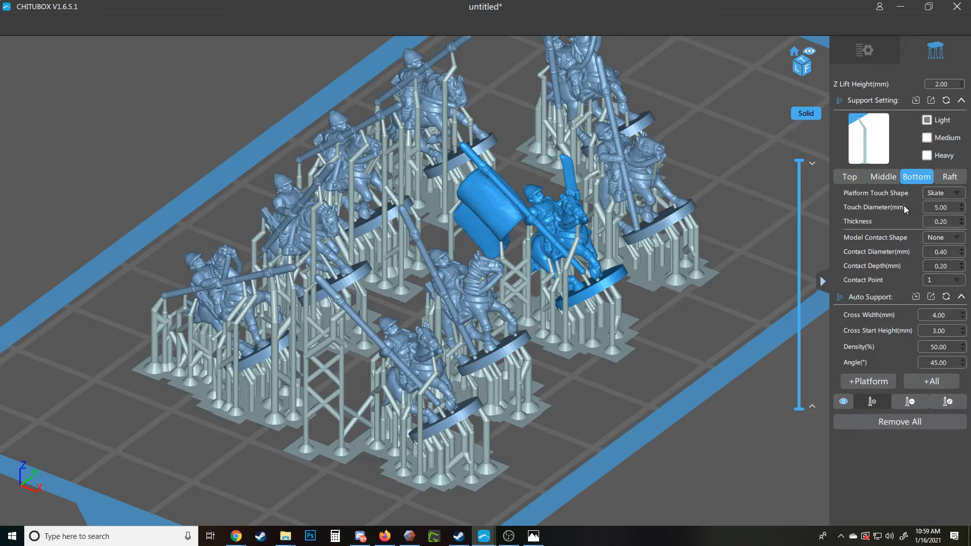
click(848, 177)
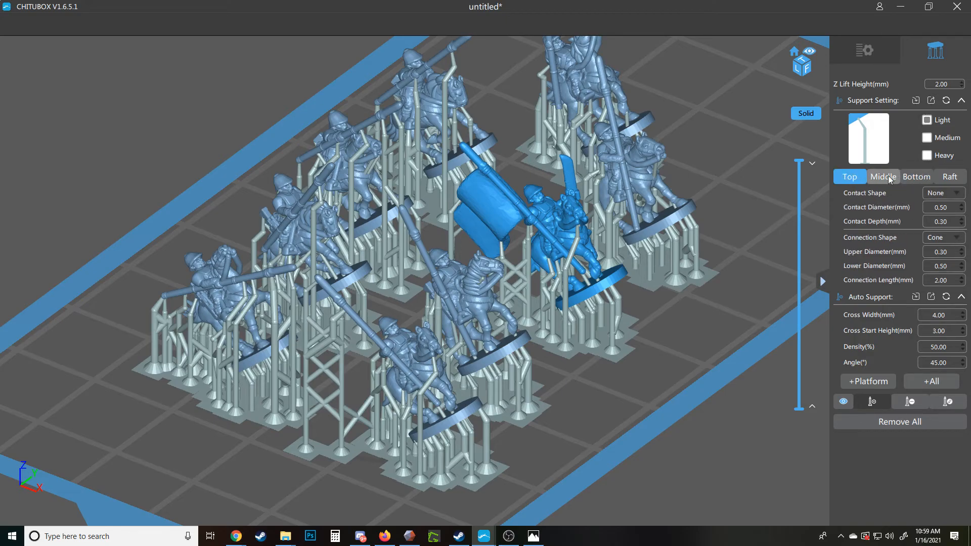
click(884, 175)
click(910, 176)
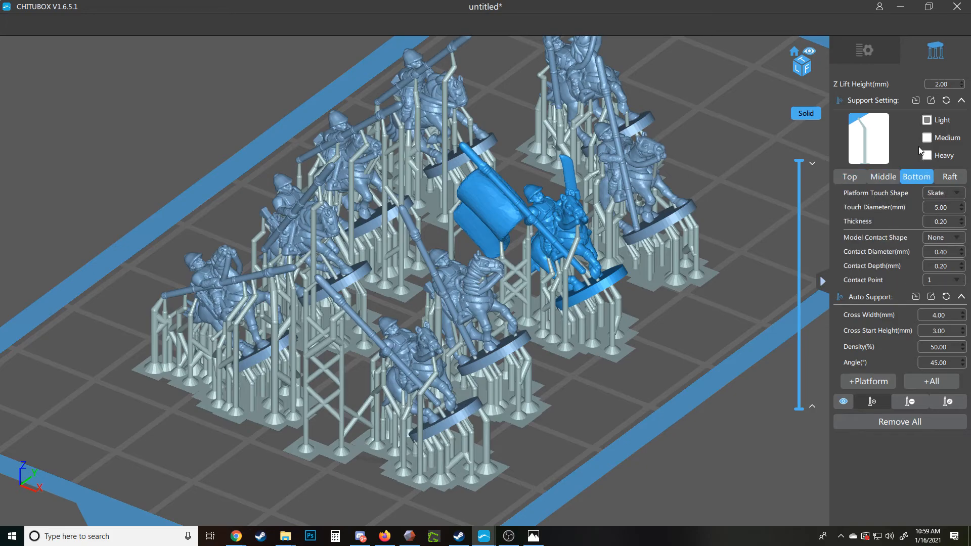
Review the top, middle and bottom settings of the Medium and Heavy support presets, and return to the Light preset
click(928, 138)
click(850, 177)
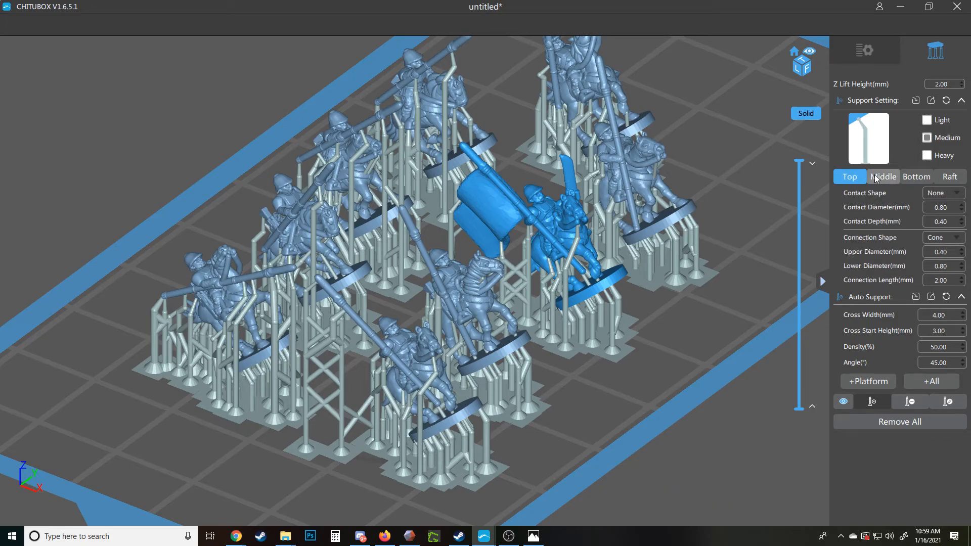
click(883, 177)
click(912, 181)
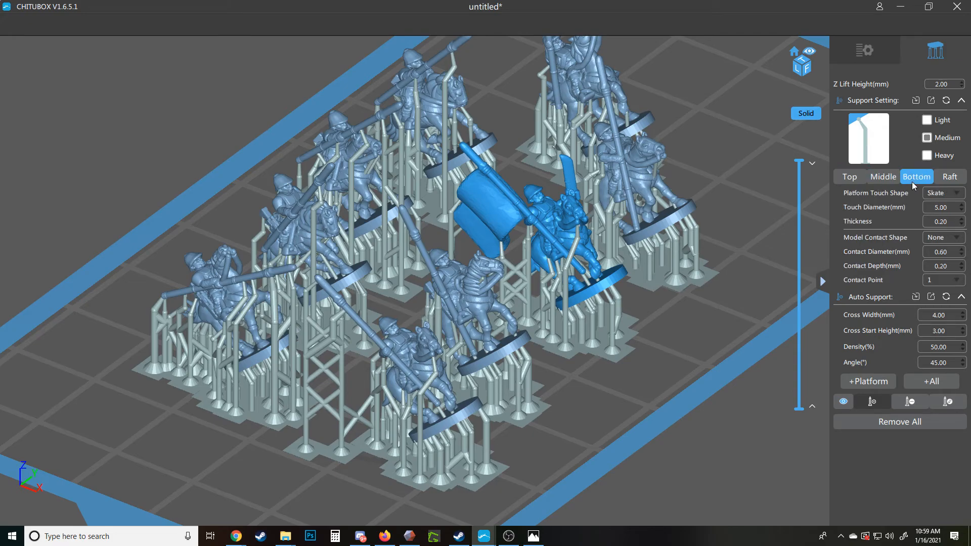
click(927, 155)
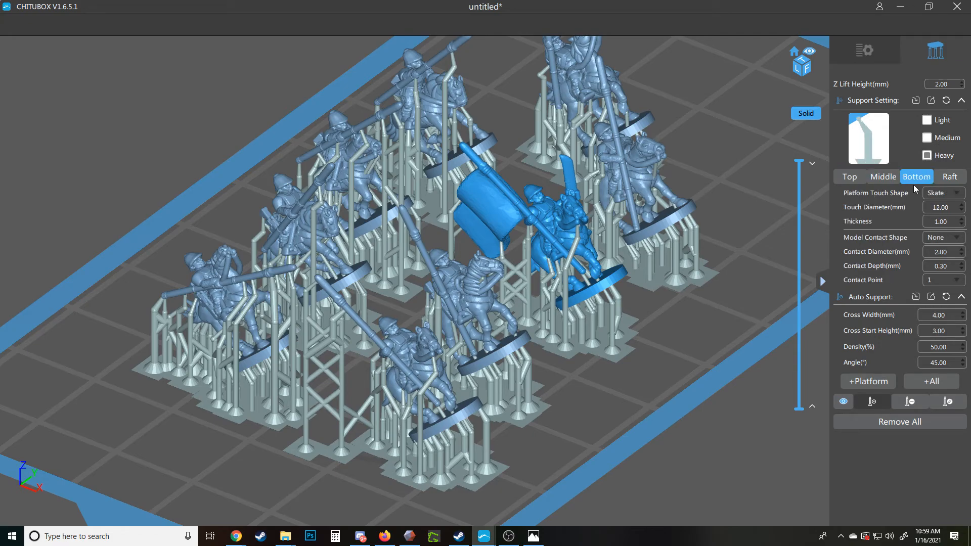
click(852, 177)
click(885, 178)
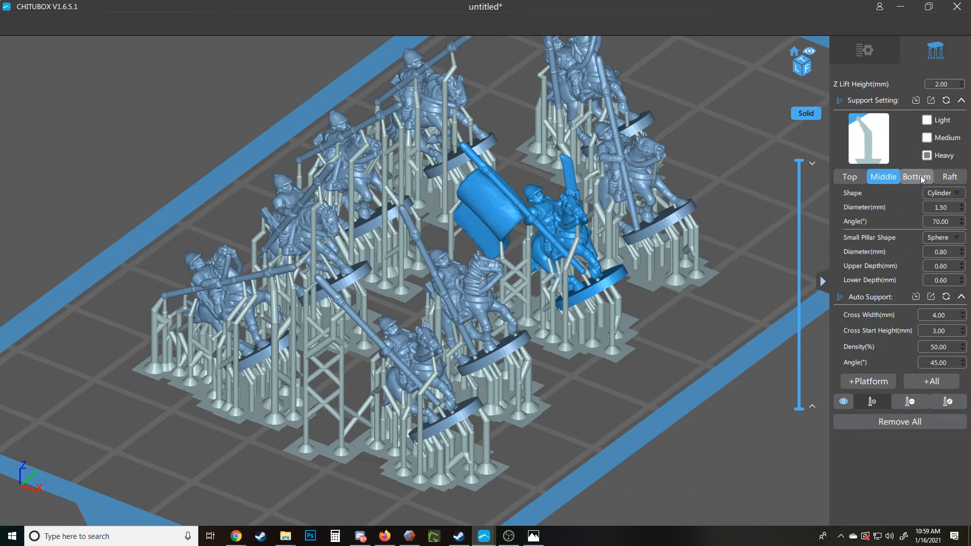
click(916, 177)
click(927, 120)
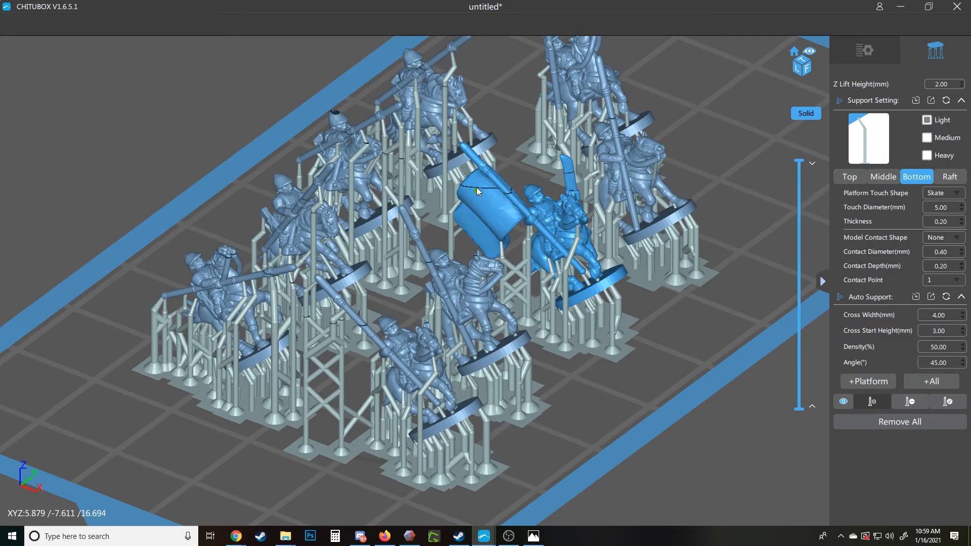